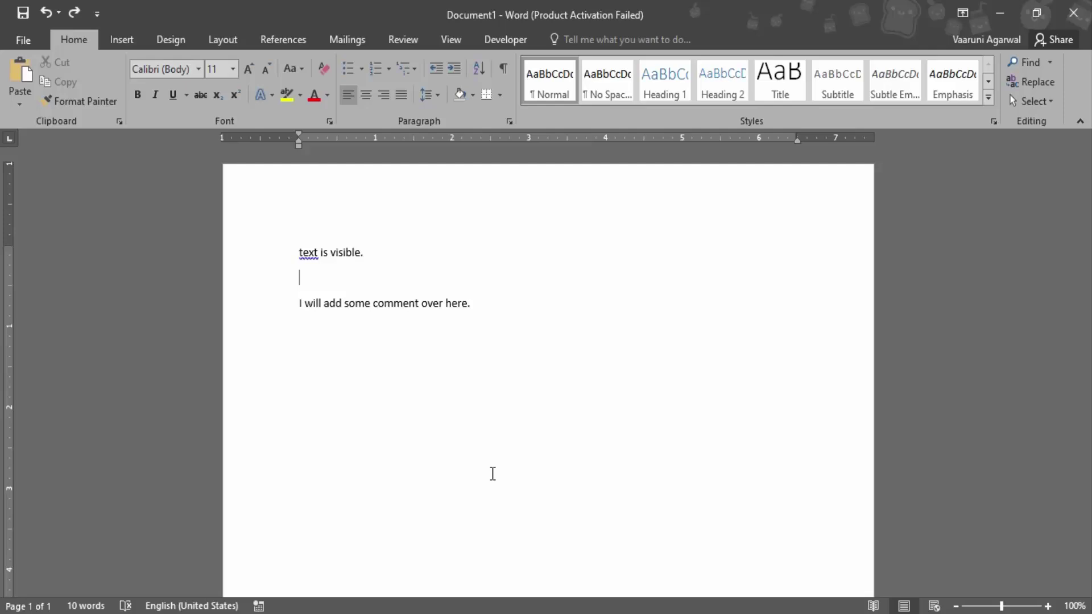
# Insert an empty paragraph above "text is visible." and move onto it
pyautogui.click(296, 252)
pyautogui.press('Return')
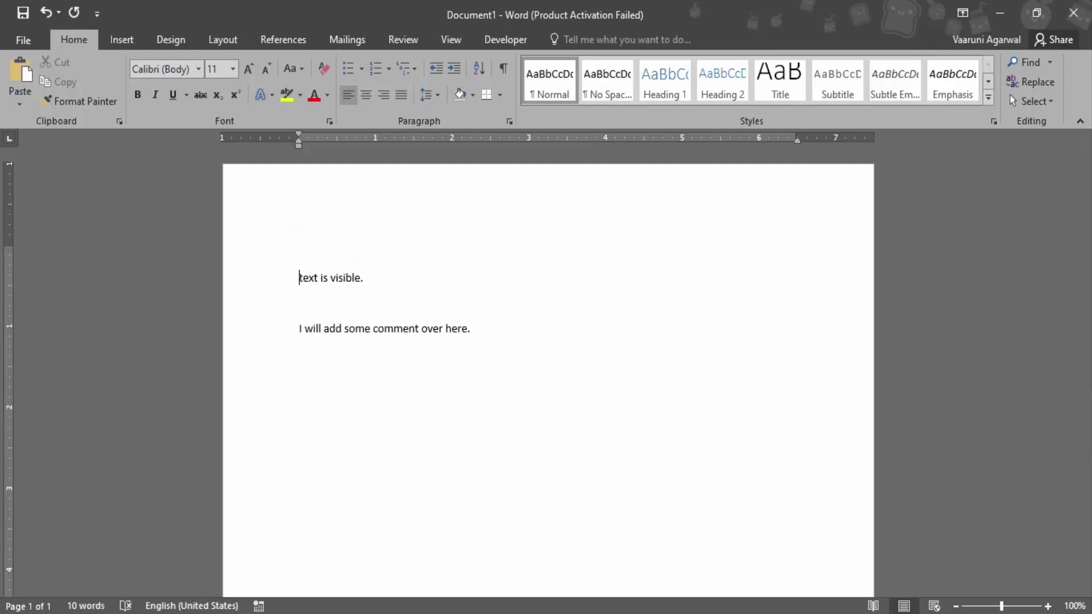
pyautogui.press('Up')
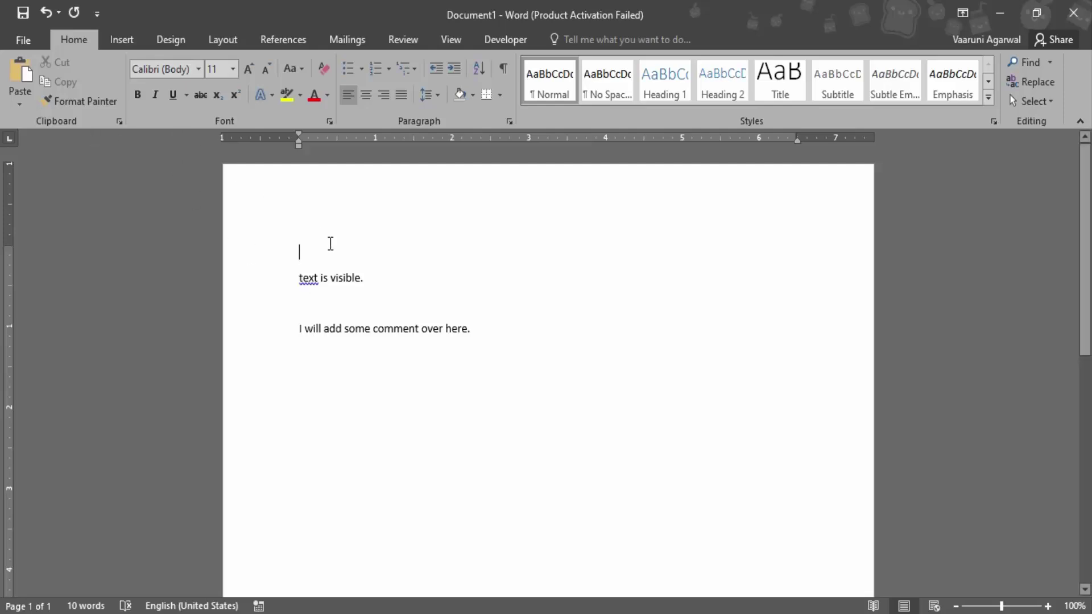
# Show the Insert ribbon and bring up the Cover Page gallery
pyautogui.click(124, 45)
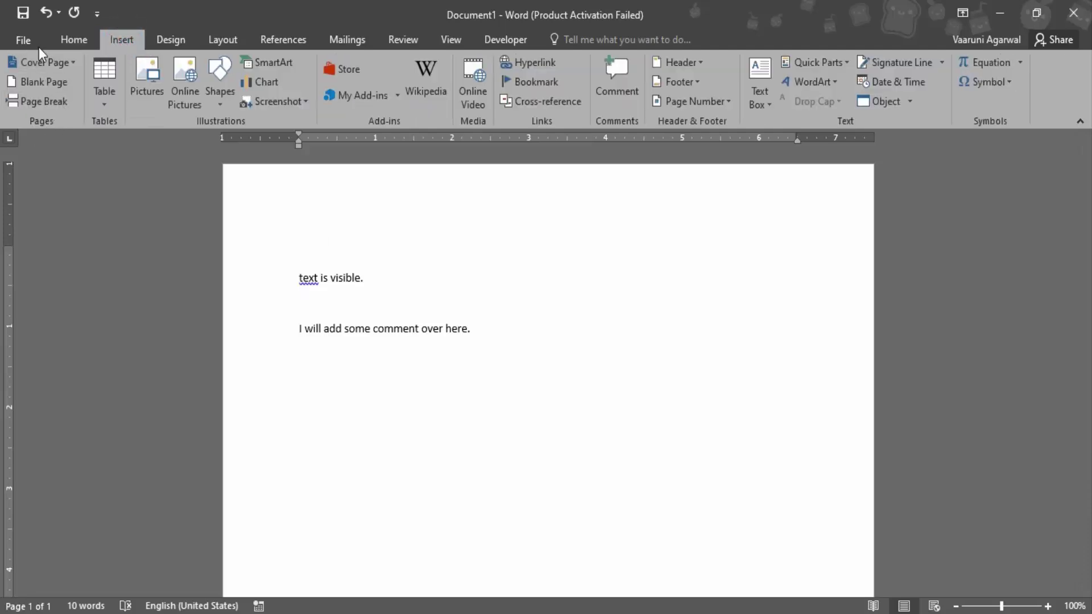
pyautogui.click(38, 63)
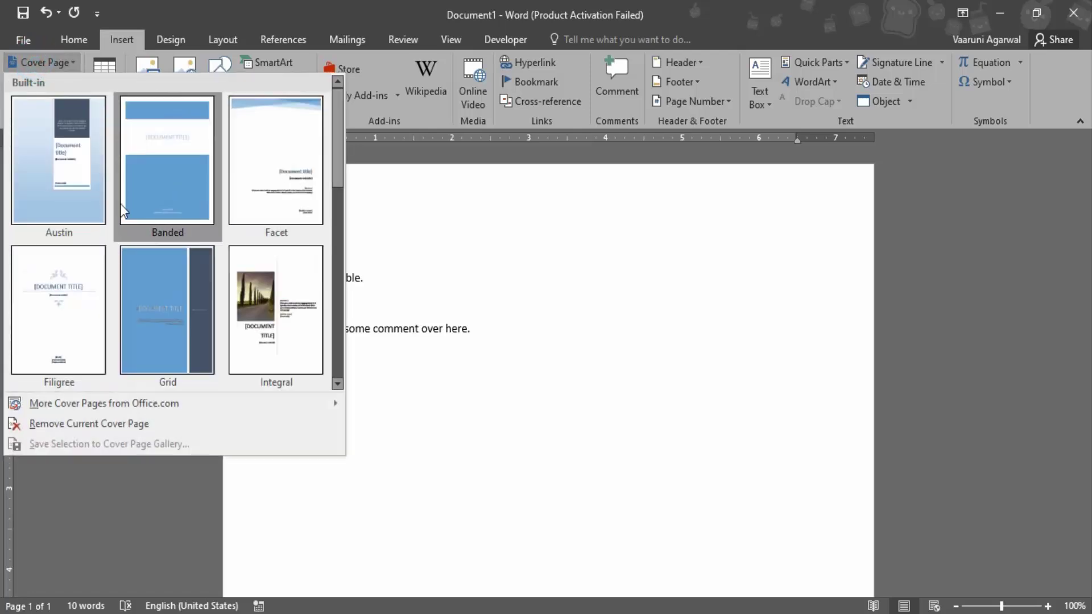
pyautogui.scroll(-3, 227, 249)
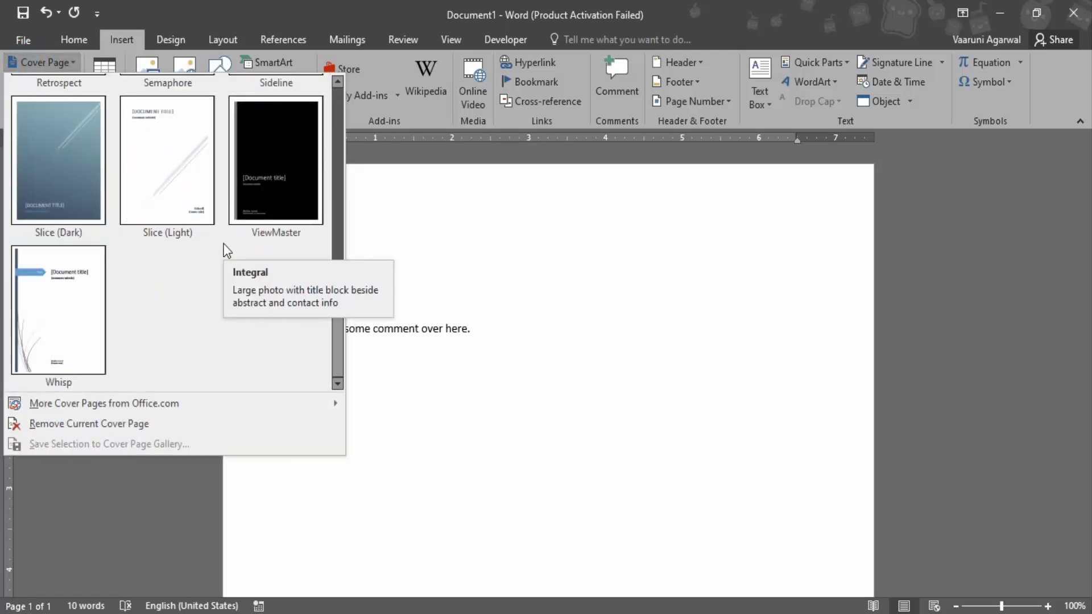
pyautogui.scroll(3, 226, 250)
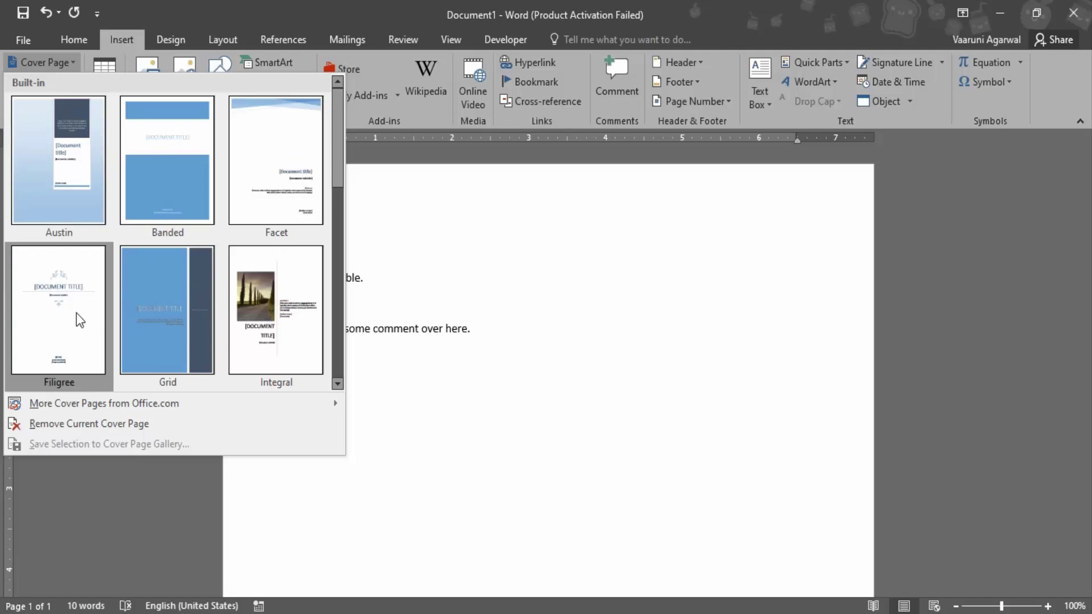
pyautogui.scroll(-4, 141, 249)
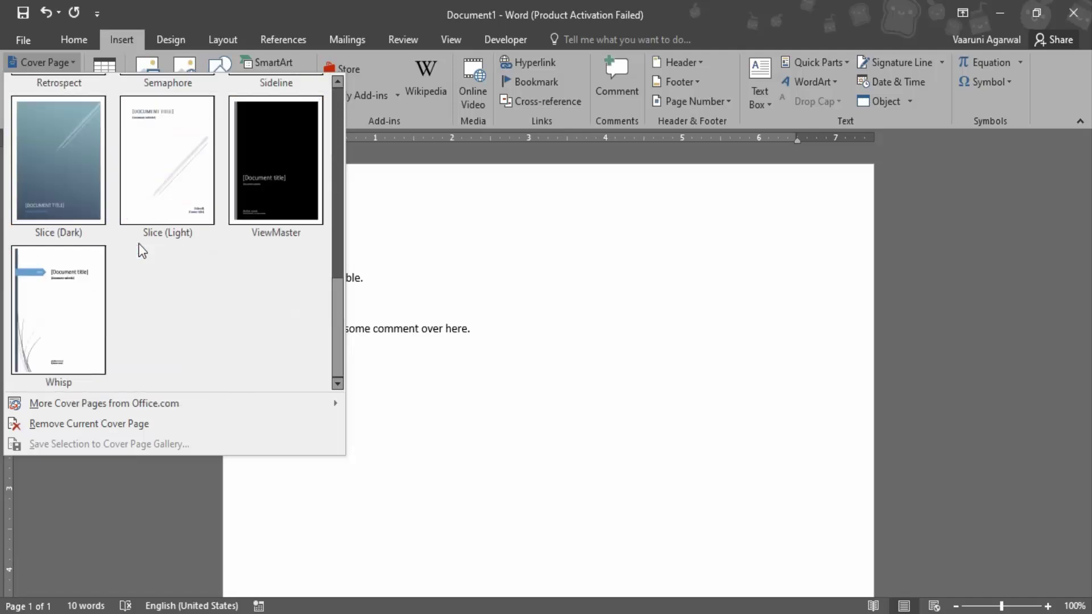
pyautogui.scroll(5, 140, 250)
# Insert the Filigree cover page and select the ornament above the title
pyautogui.click(73, 341)
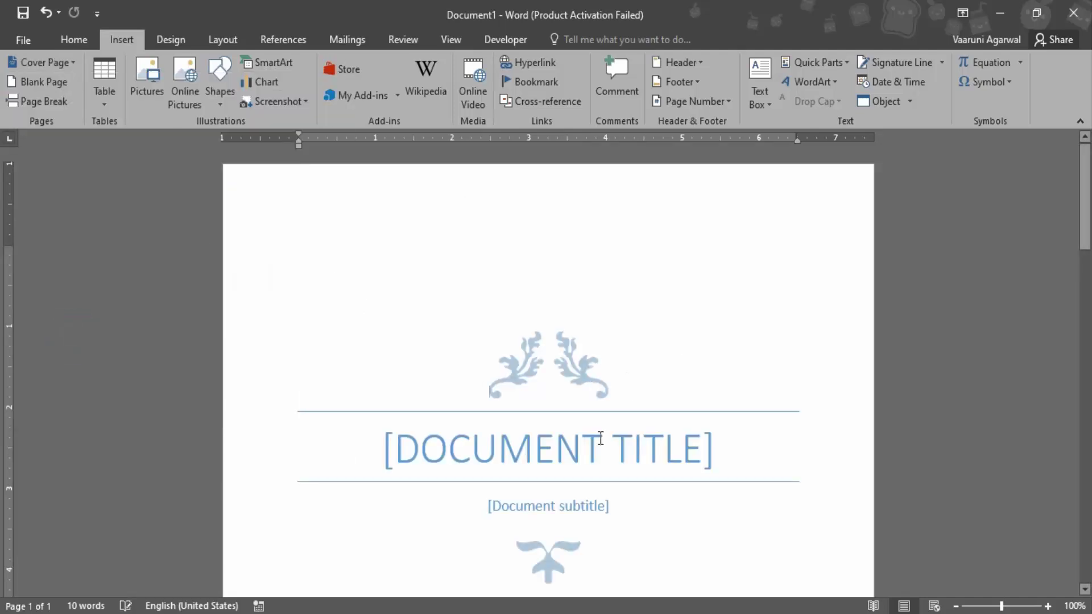
pyautogui.scroll(-2, 601, 438)
pyautogui.click(555, 287)
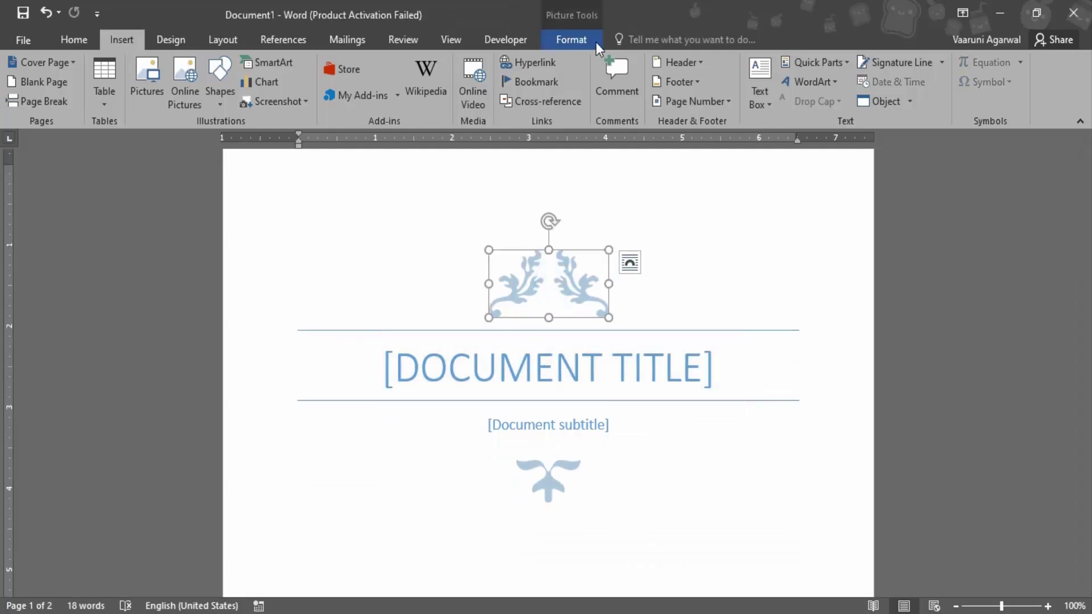
pyautogui.click(570, 40)
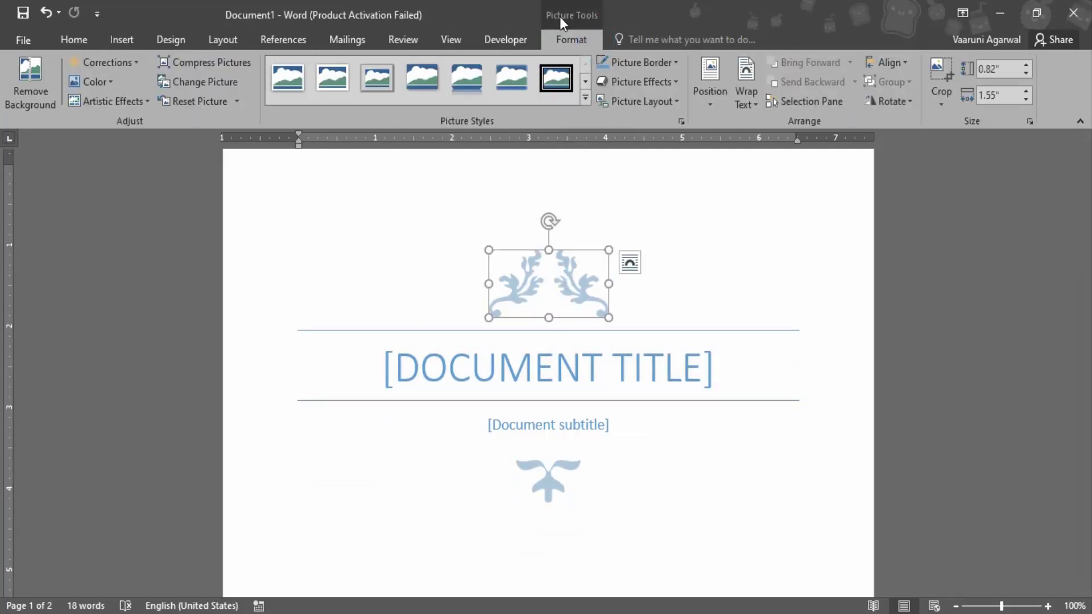
# Recolour the ornament dark blue and apply an artistic effect to it
pyautogui.click(102, 80)
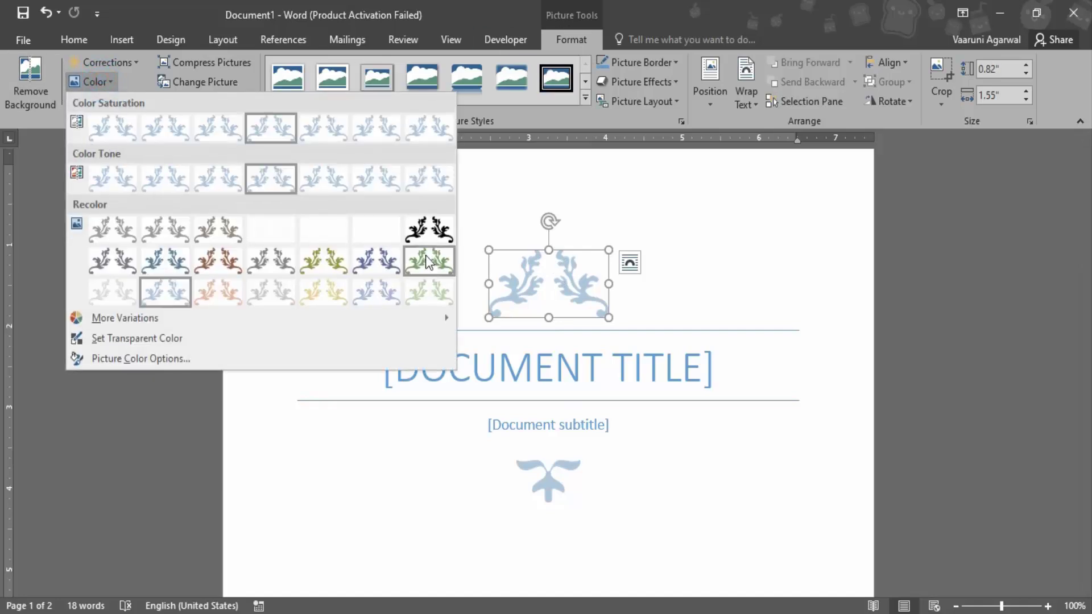
pyautogui.click(393, 265)
pyautogui.click(88, 100)
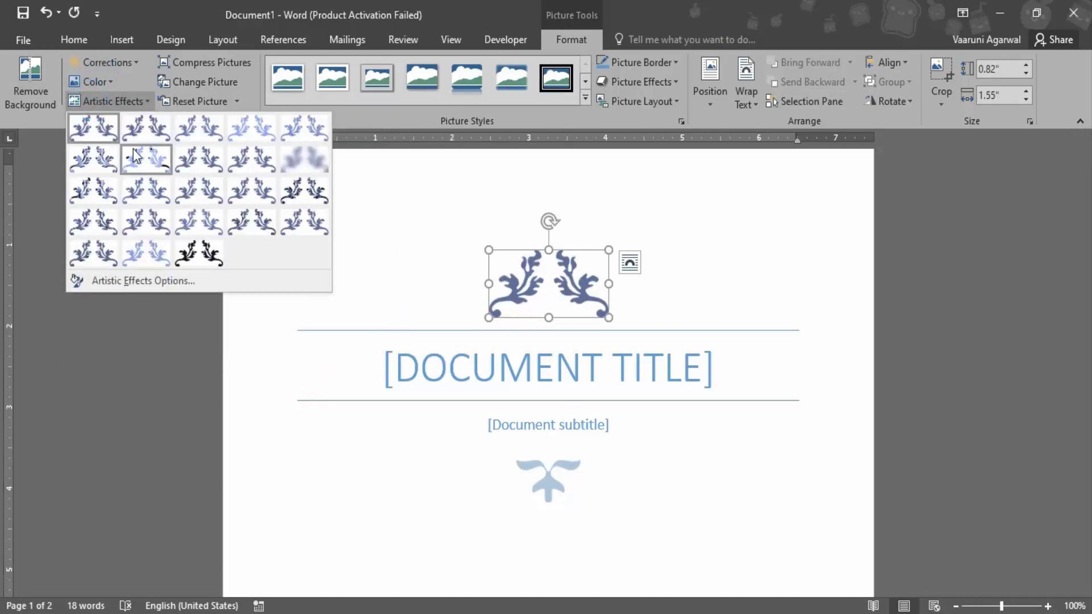
pyautogui.click(317, 189)
pyautogui.click(687, 238)
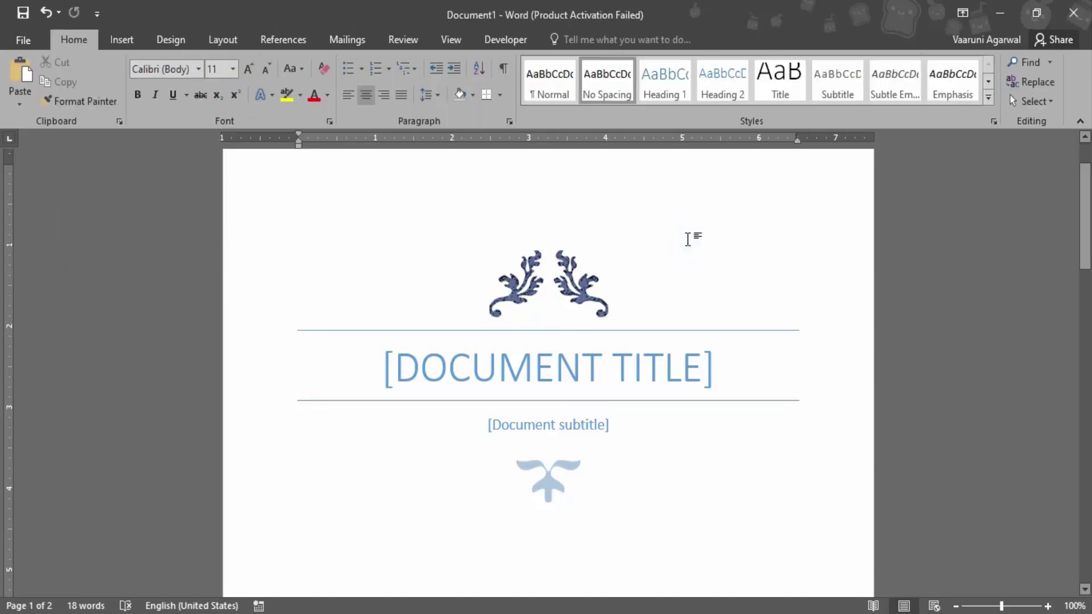
# Replace the title placeholder with SAMPLE and the subtitle with "Add a Cover Page"
pyautogui.click(592, 374)
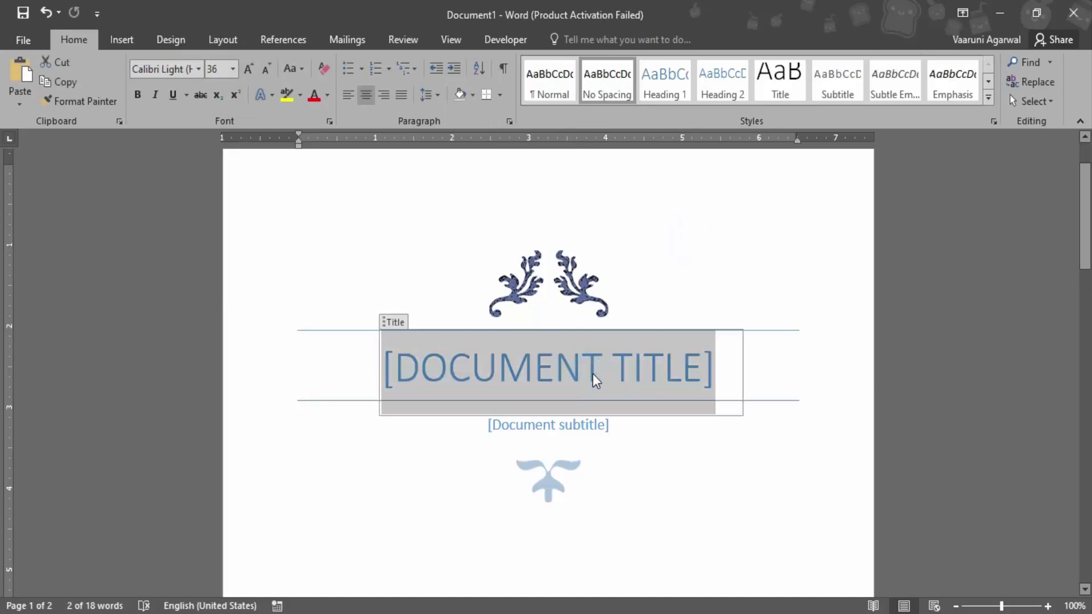
pyautogui.write('SAM')
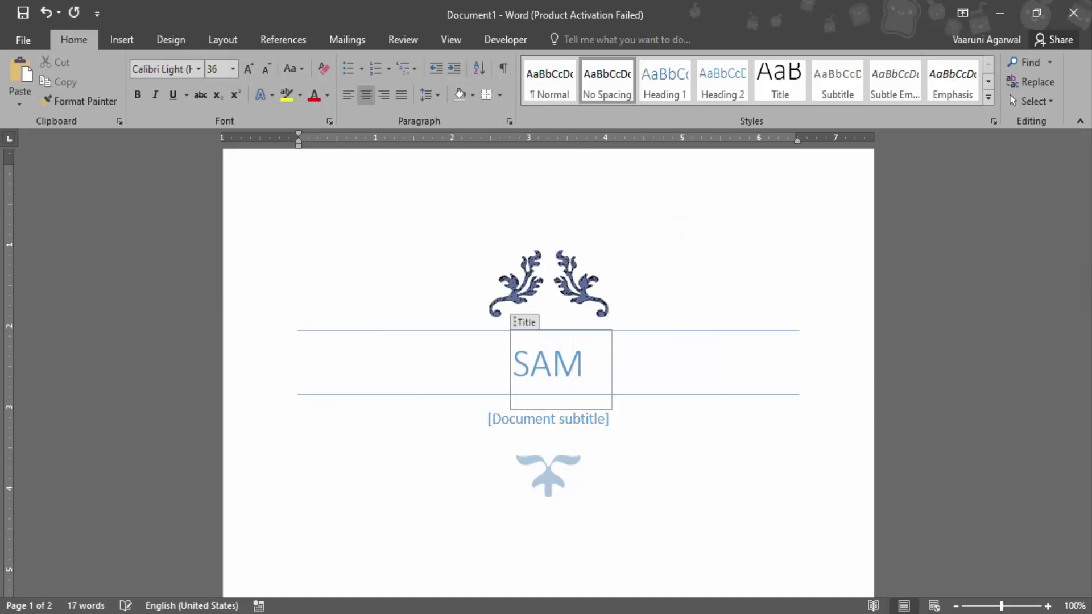
pyautogui.write('PLR')
pyautogui.press('BackSpace')
pyautogui.write('E')
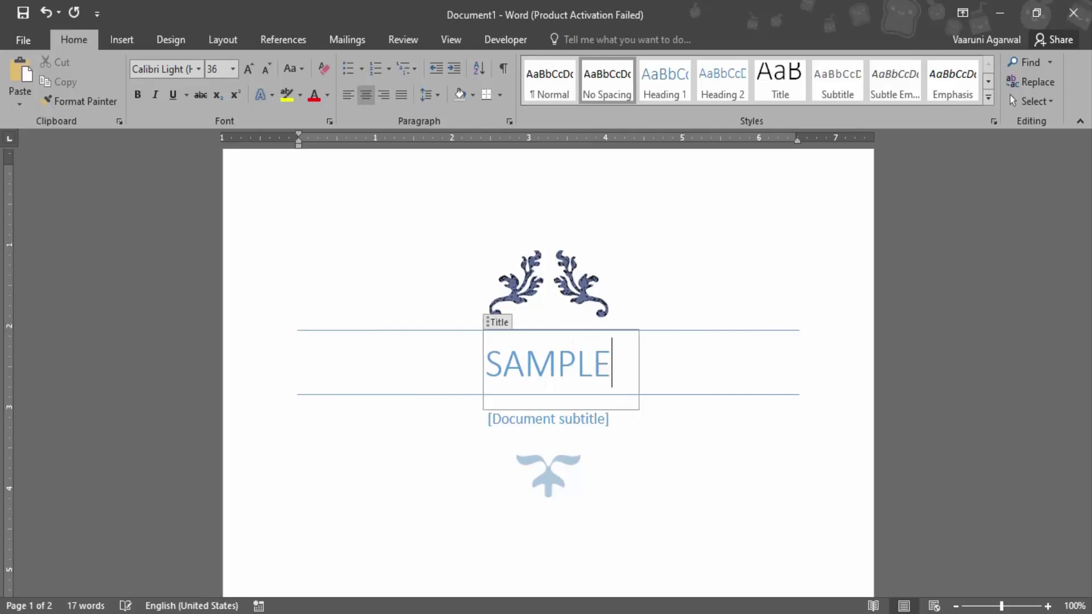
pyautogui.click(586, 414)
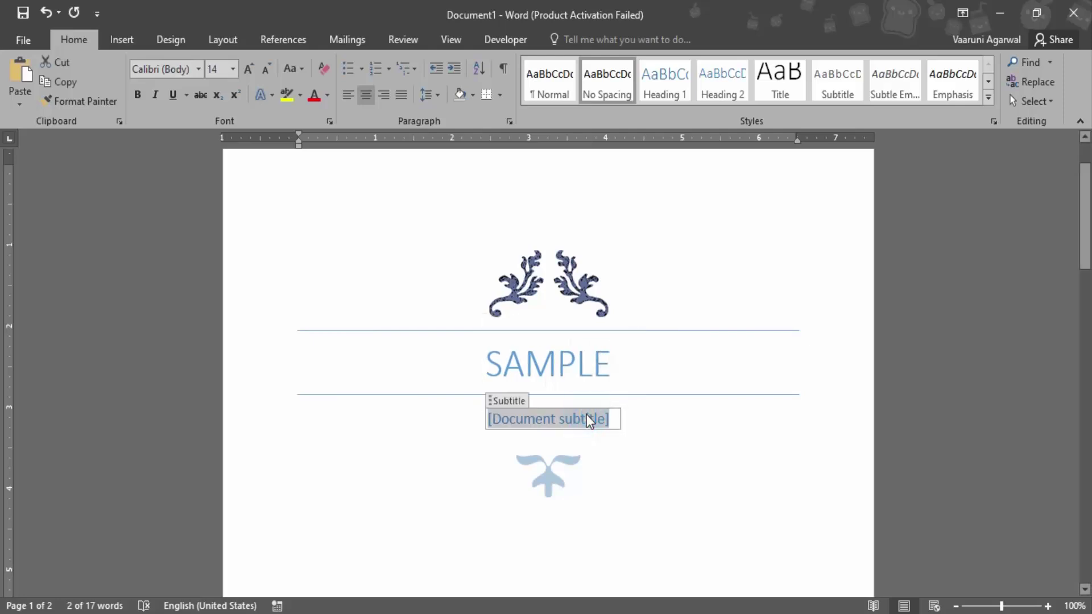
pyautogui.write('Add a ')
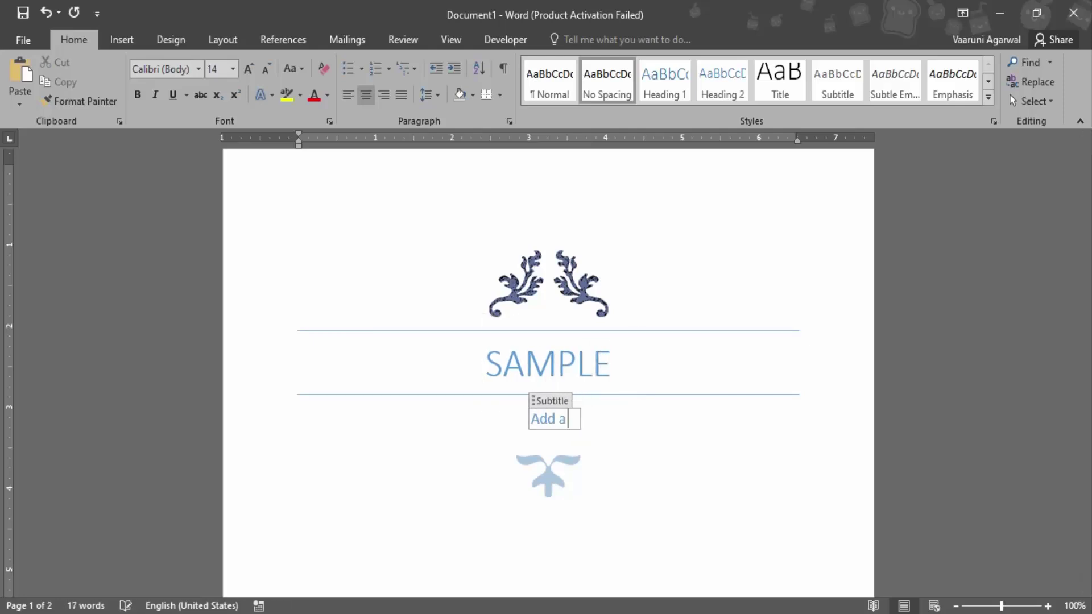
pyautogui.write('Covr')
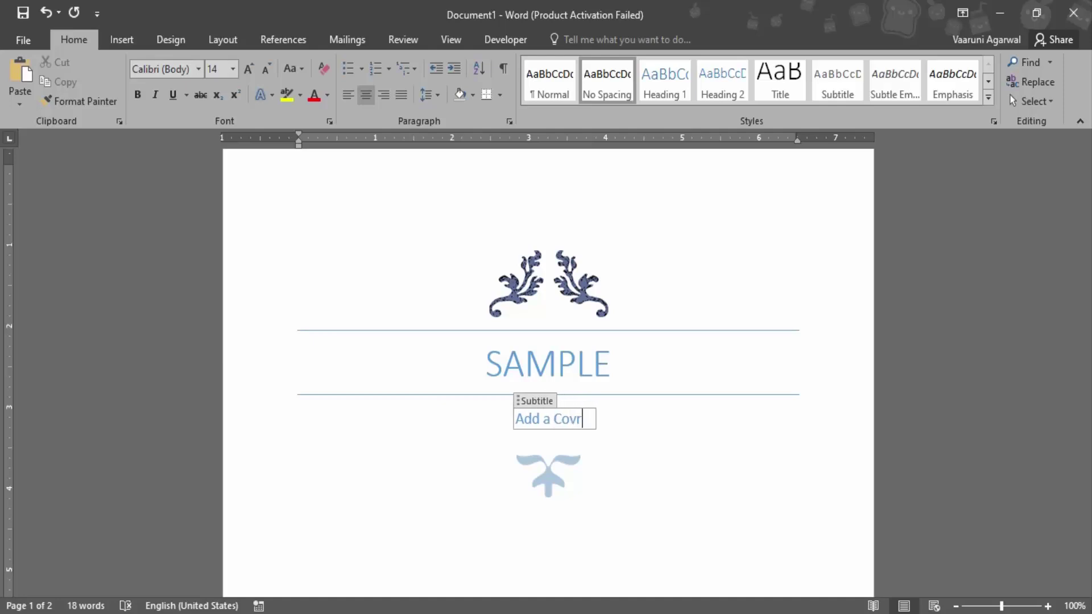
pyautogui.press('BackSpace')
pyautogui.write('er P')
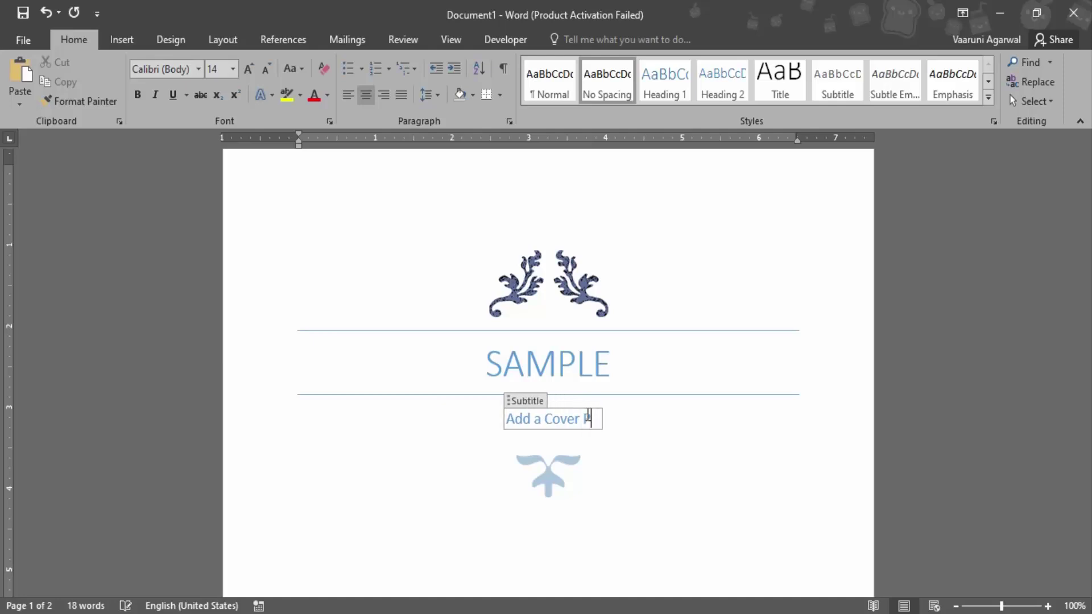
pyautogui.write('age')
pyautogui.click(723, 307)
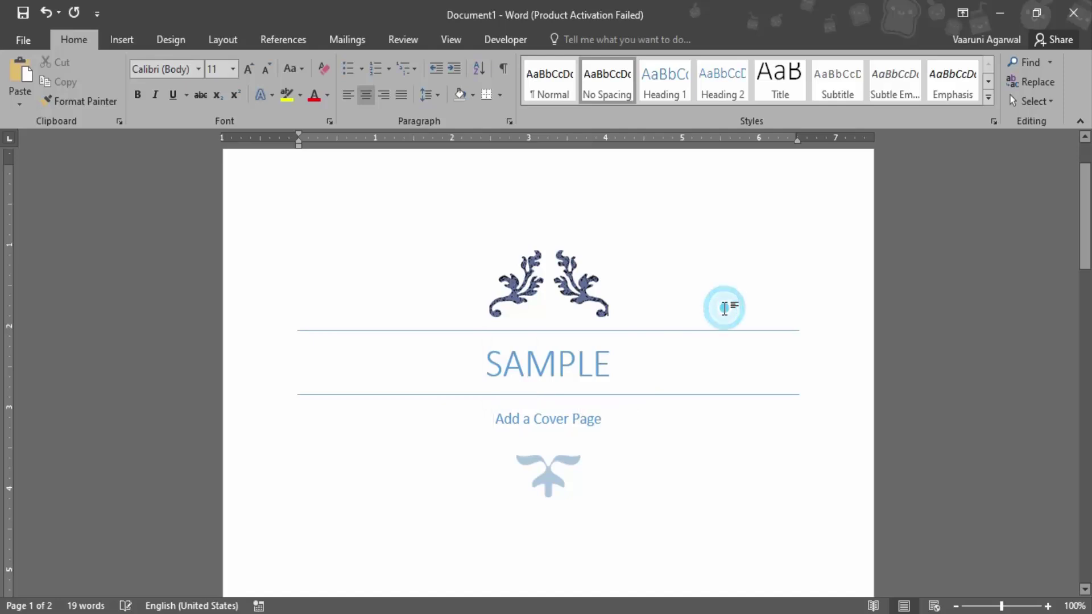
pyautogui.scroll(-5, 653, 361)
pyautogui.scroll(-5, 653, 361)
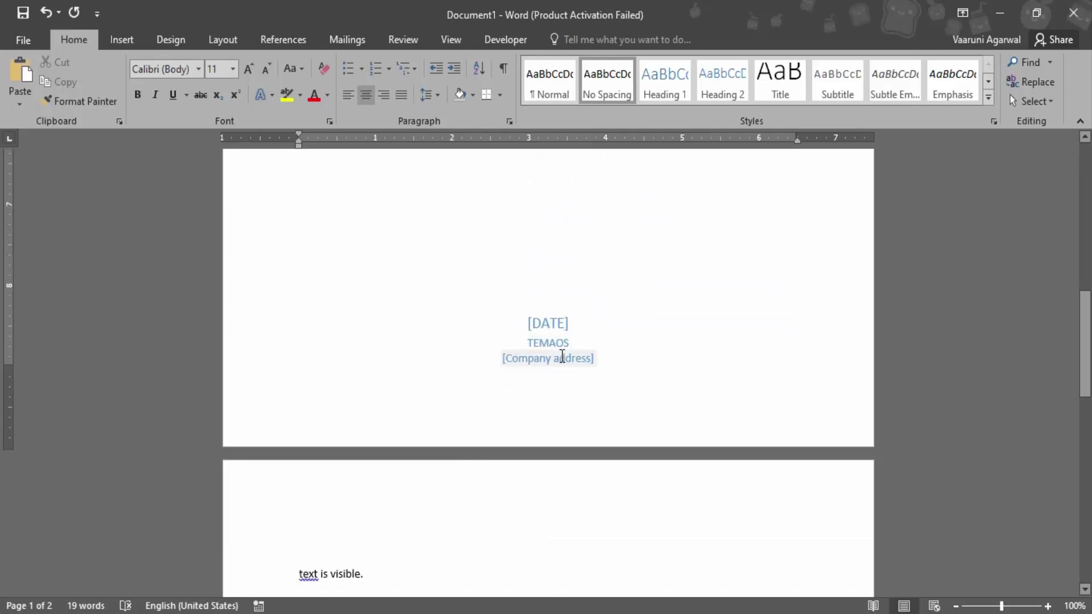
pyautogui.scroll(-2, 562, 357)
pyautogui.scroll(5, 561, 356)
pyautogui.scroll(5, 561, 357)
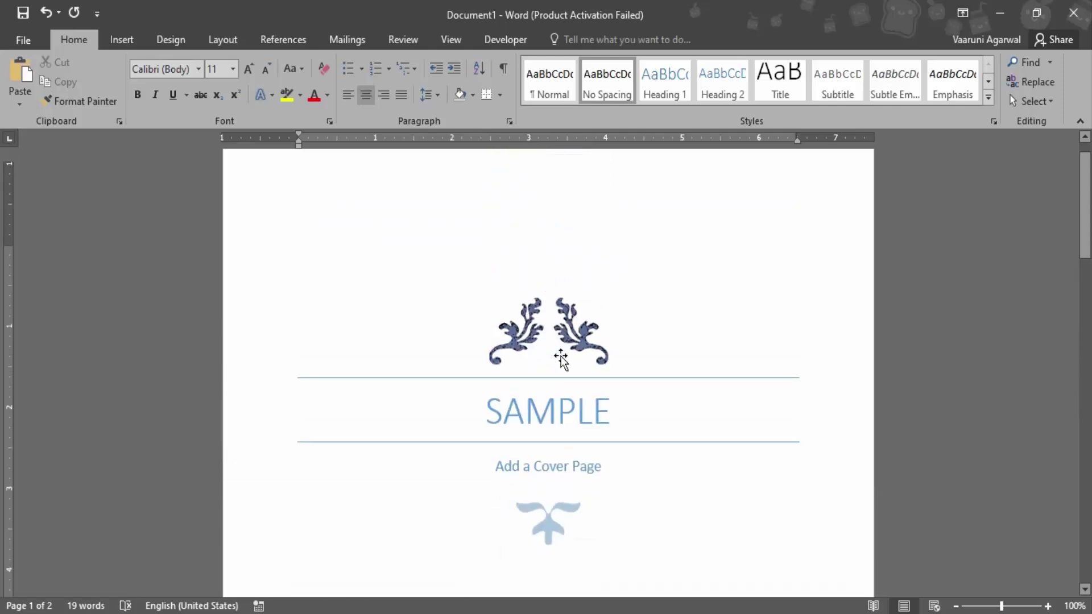
# Remove the current cover page via Insert > Cover Page
pyautogui.click(121, 40)
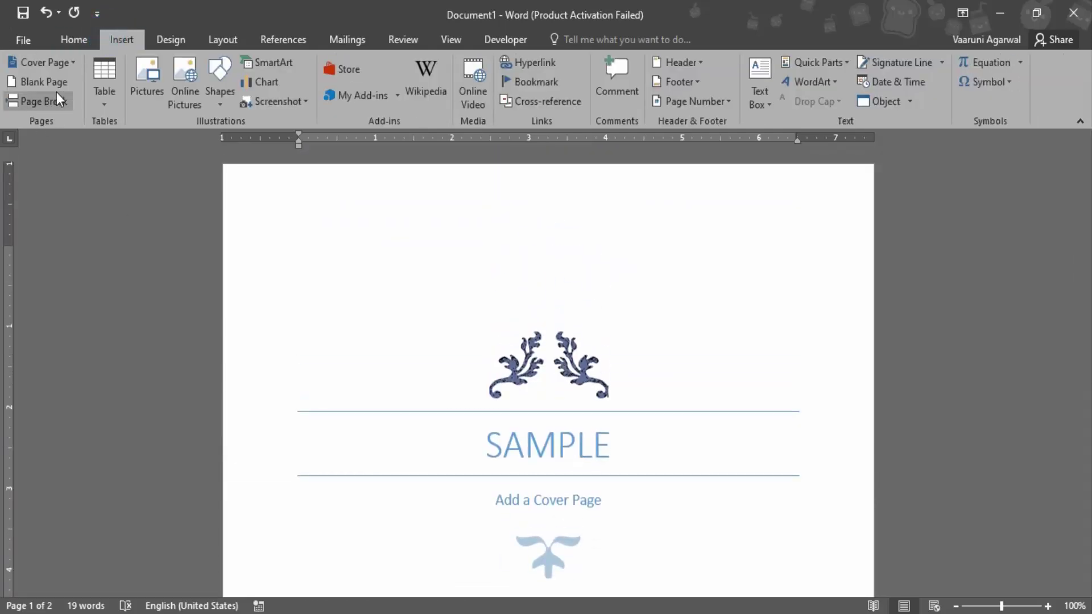
pyautogui.click(52, 64)
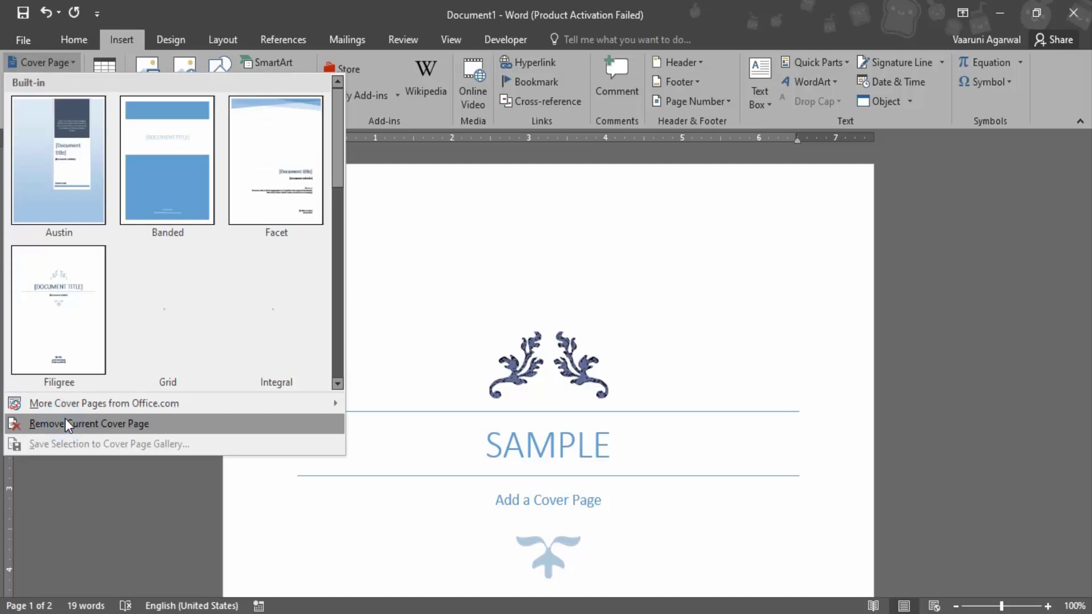
pyautogui.click(75, 421)
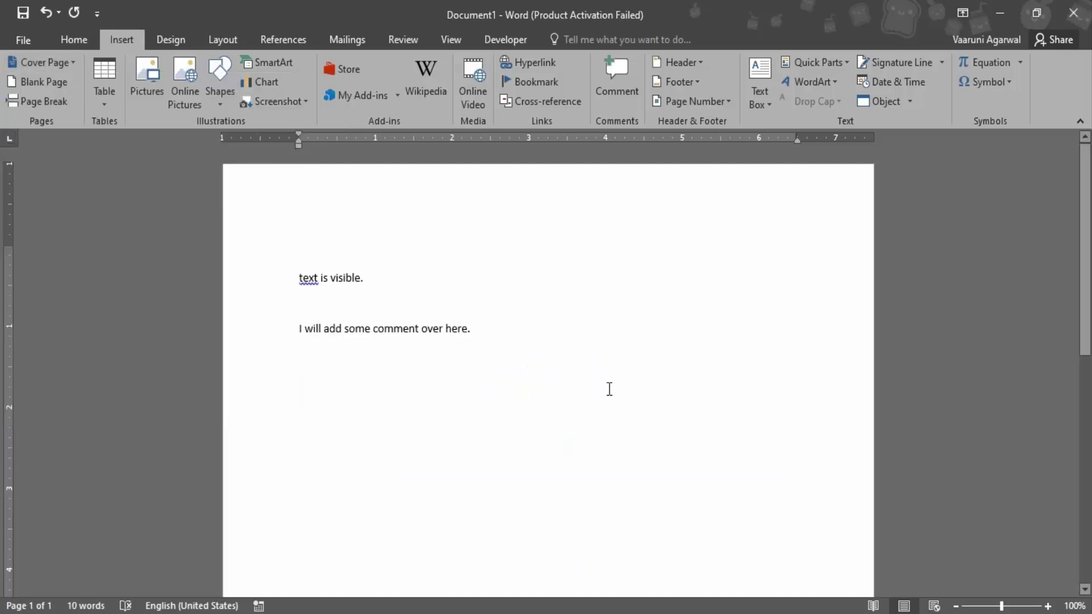